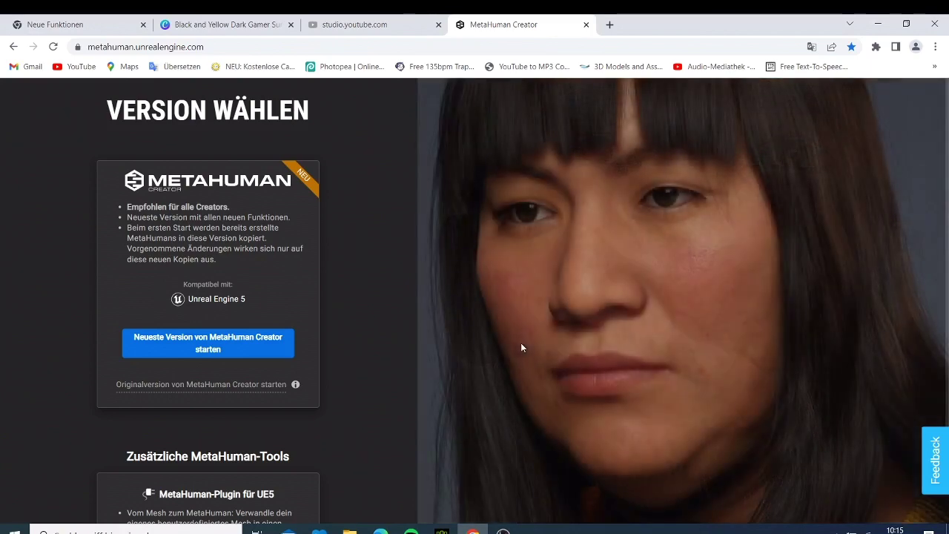
Switch to Character Creator 4 showing the 3. Cloth Physics project with CatWalk_F motion
left_click(443, 531)
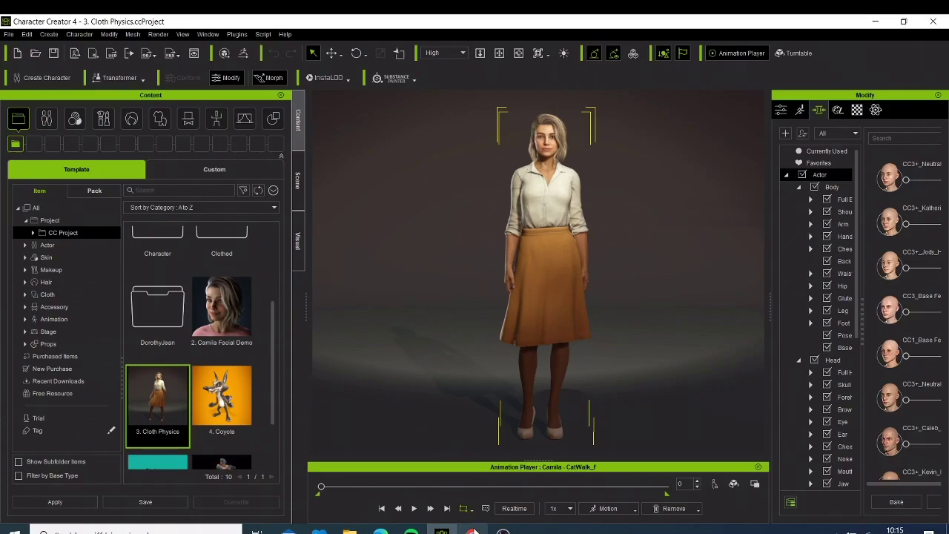
Go back to the MetaHuman Creator version-choice page in Chrome
left_click(472, 531)
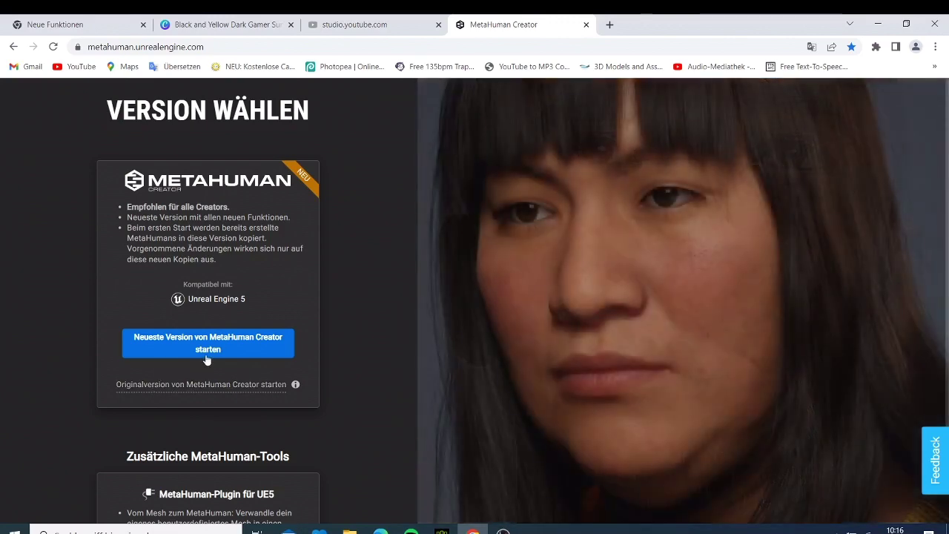
Start 'Neueste Version von MetaHuman Creator' and load the My MetaHumans library with Malika
double_click(173, 355)
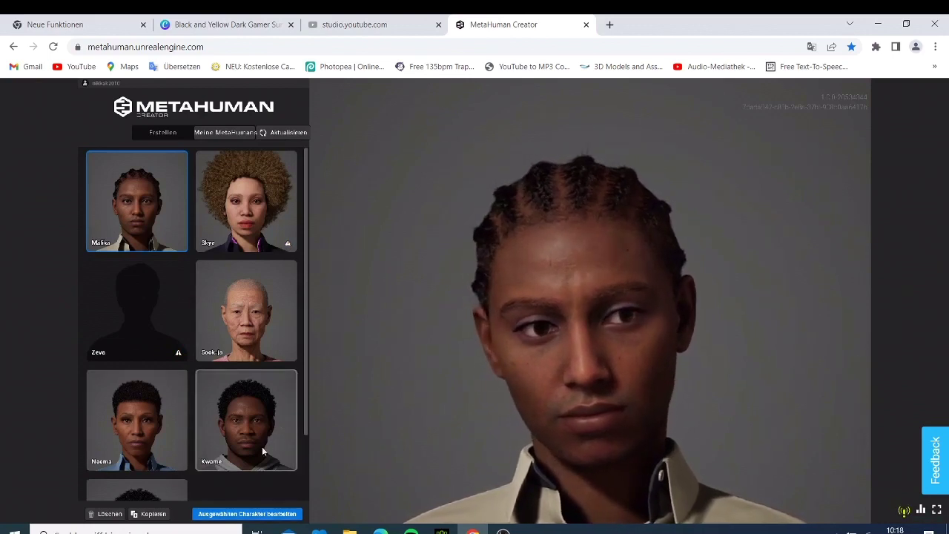
Edit the selected character Malika and show the Gesicht > Mischen face blending options
left_click(261, 514)
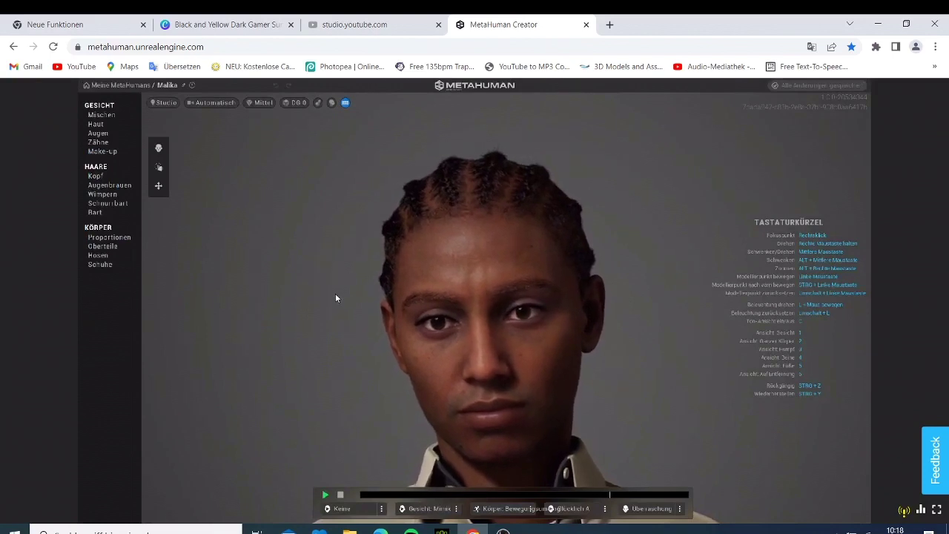
left_click(101, 115)
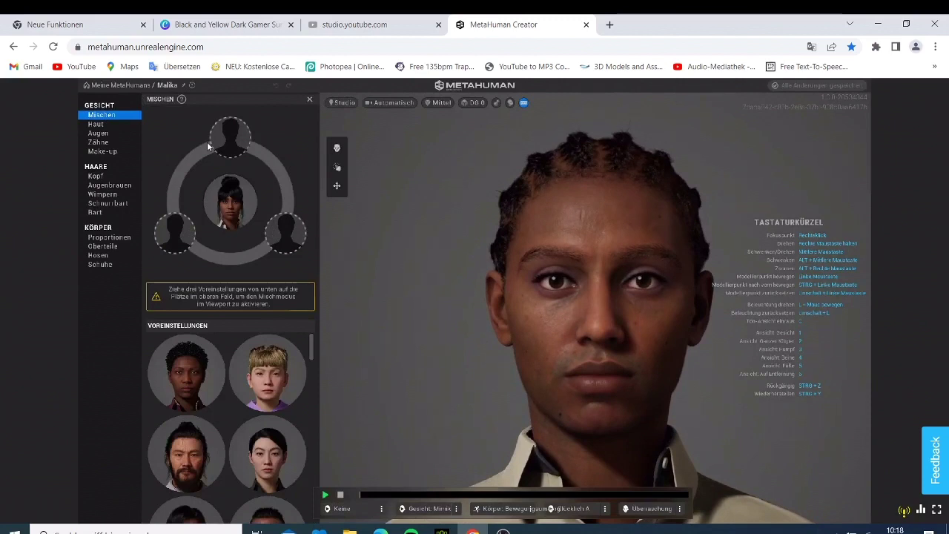
Shift Malika's skin colour with the Gesicht > Haut Farbe picker, then show the Augen presets
left_click(109, 124)
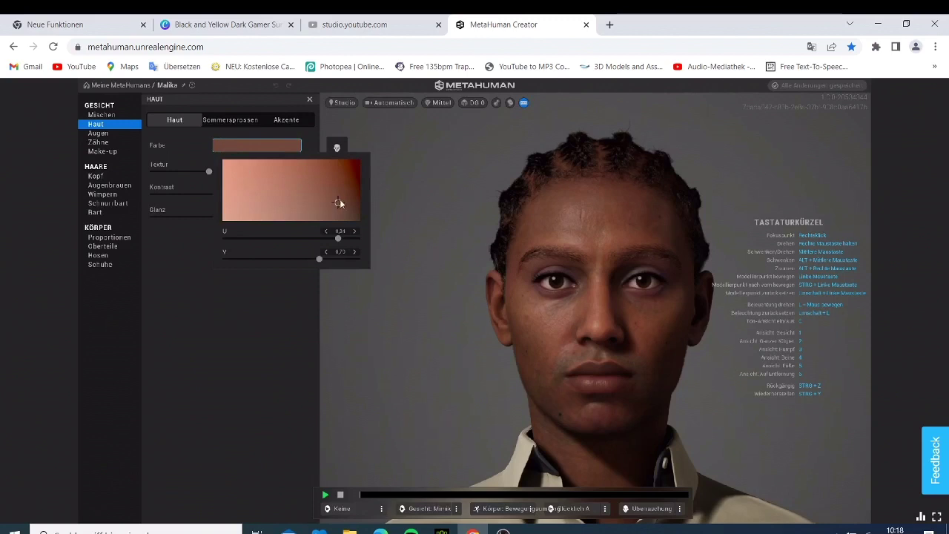
mouse_move(340, 204)
left_mouse_down()
mouse_move(267, 207)
mouse_move(345, 189)
left_mouse_up()
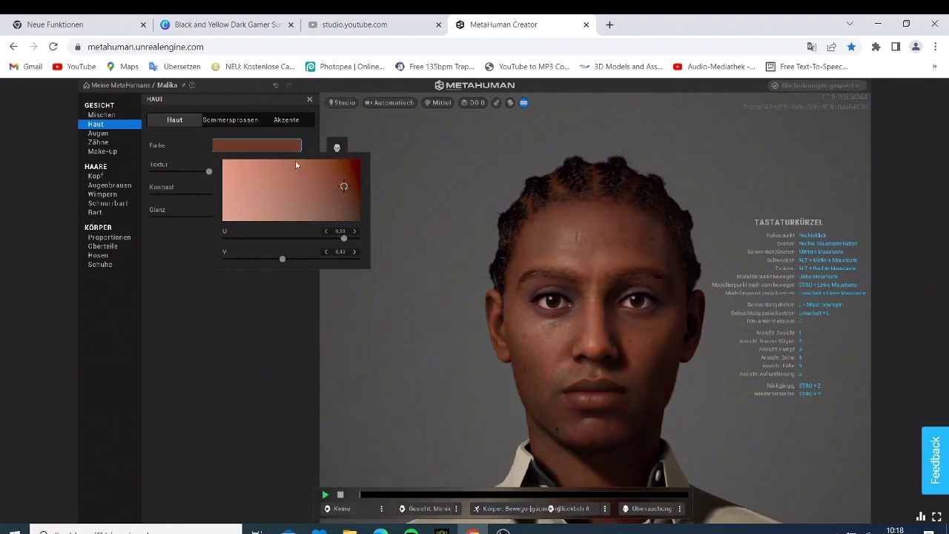
left_click(115, 134)
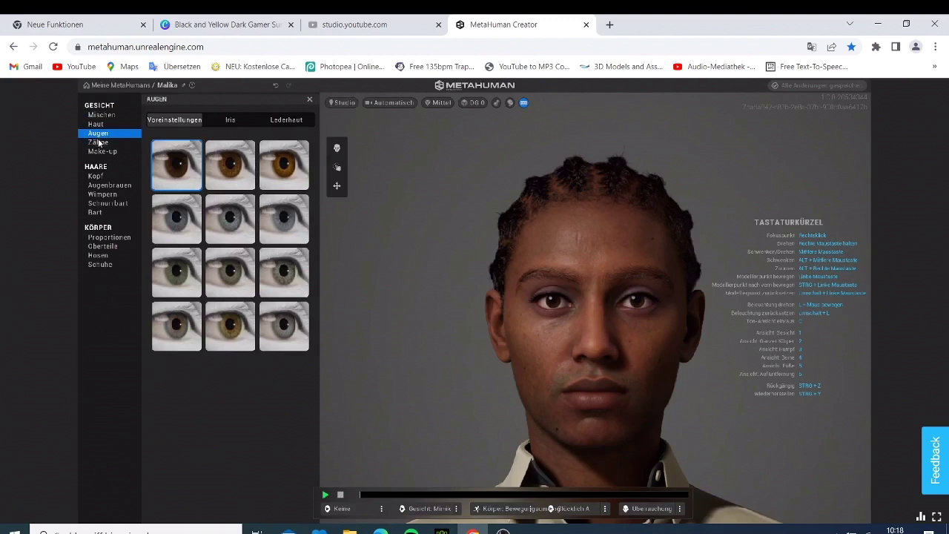
Review Malika's Zähne teeth settings, then show the Haare > Kopf hairstyle options
left_click(99, 143)
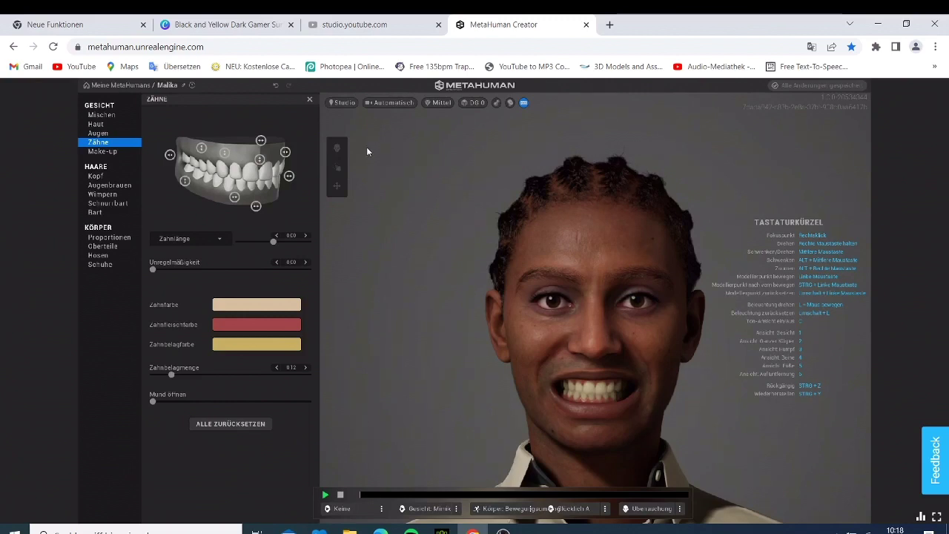
left_click(111, 176)
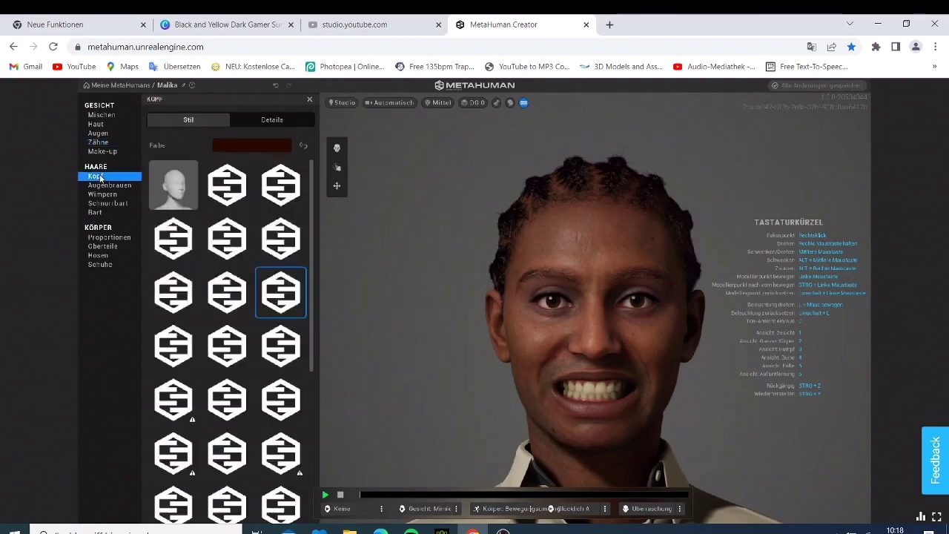
Pick the long, loose dark hairstyle in the Kopf grid to replace Malika's braids
scroll(234, 299, "down", 5)
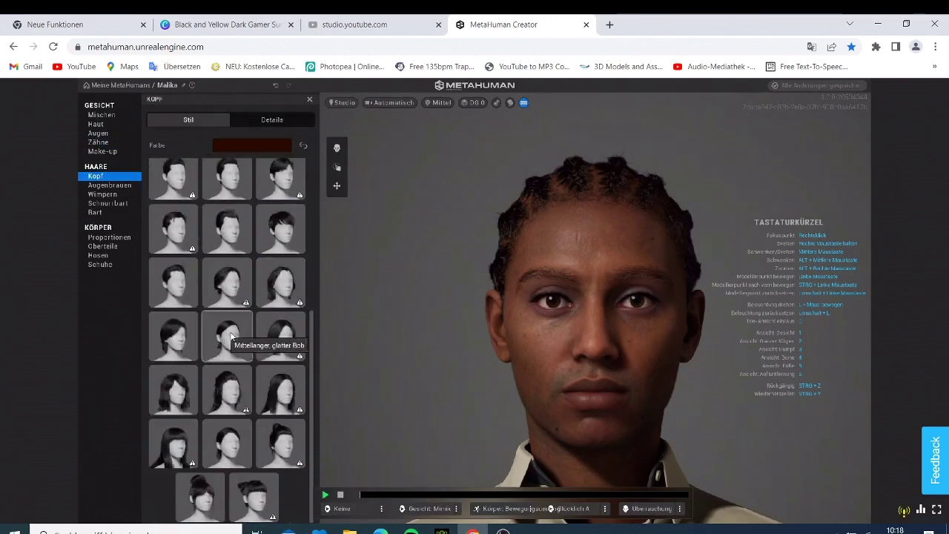
scroll(230, 331, "up", 5)
scroll(230, 331, "down", 3)
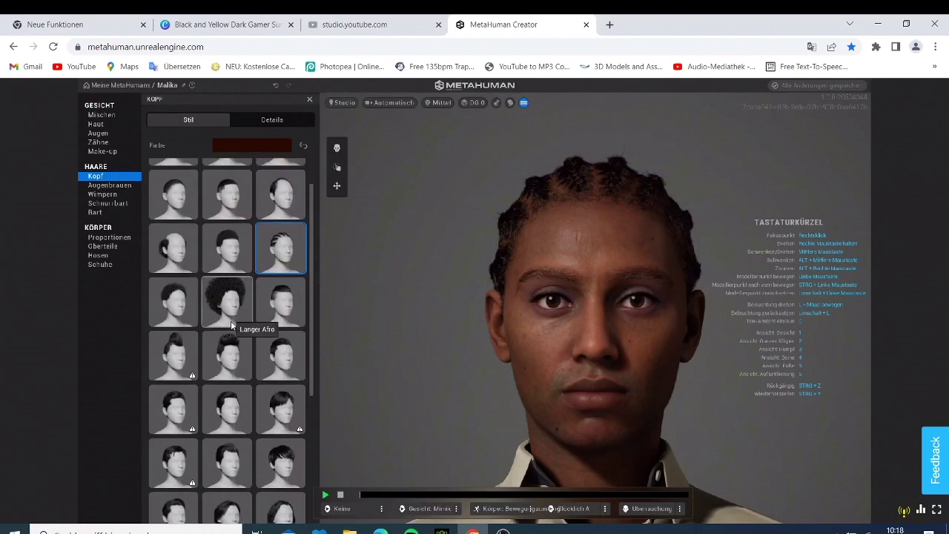
scroll(232, 324, "down", 2)
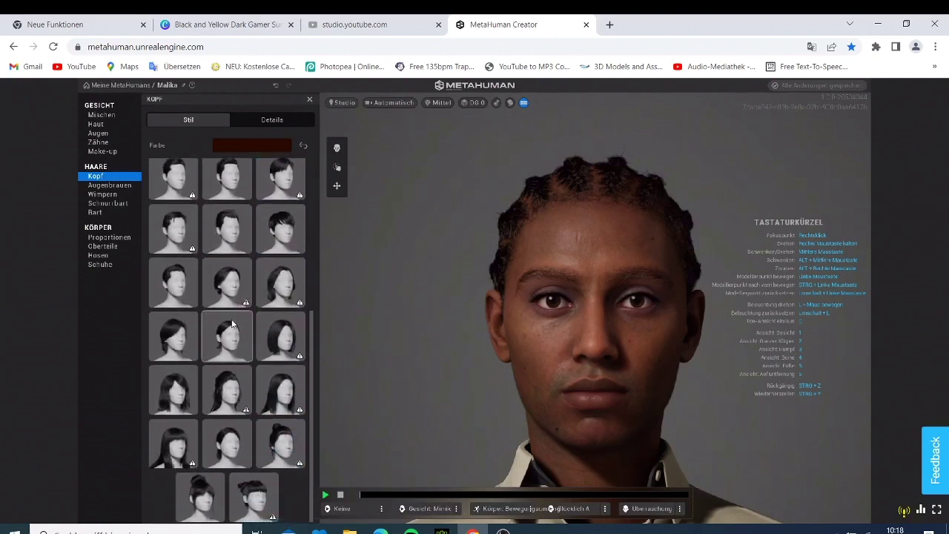
left_click(175, 391)
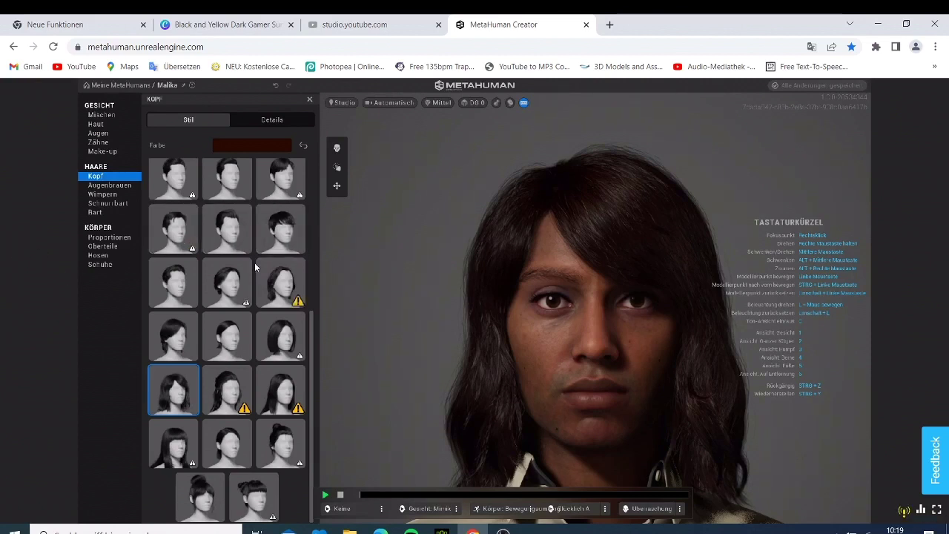
scroll(255, 267, "up", 3)
scroll(256, 261, "up", 1)
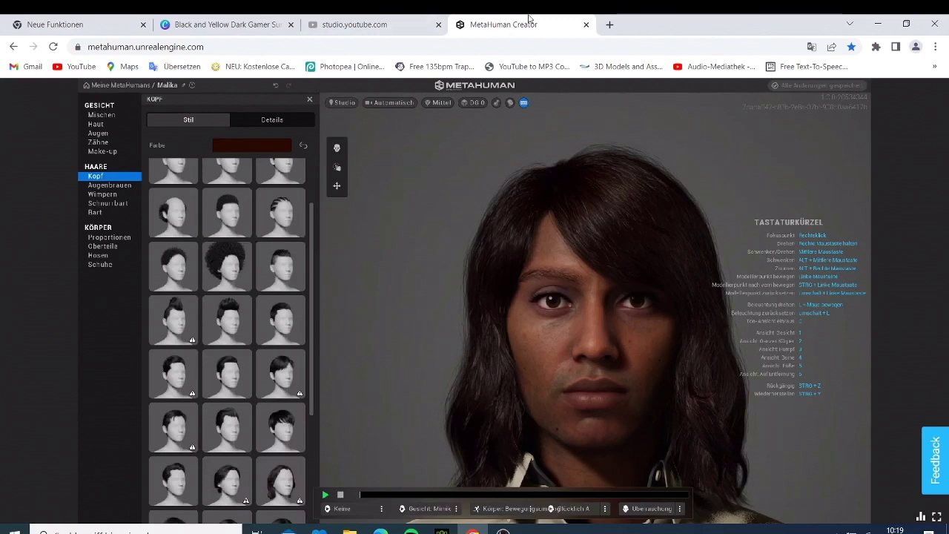
Search 'megascans bridge' in a new tab and open the Quixel Bridge result
left_click(610, 25)
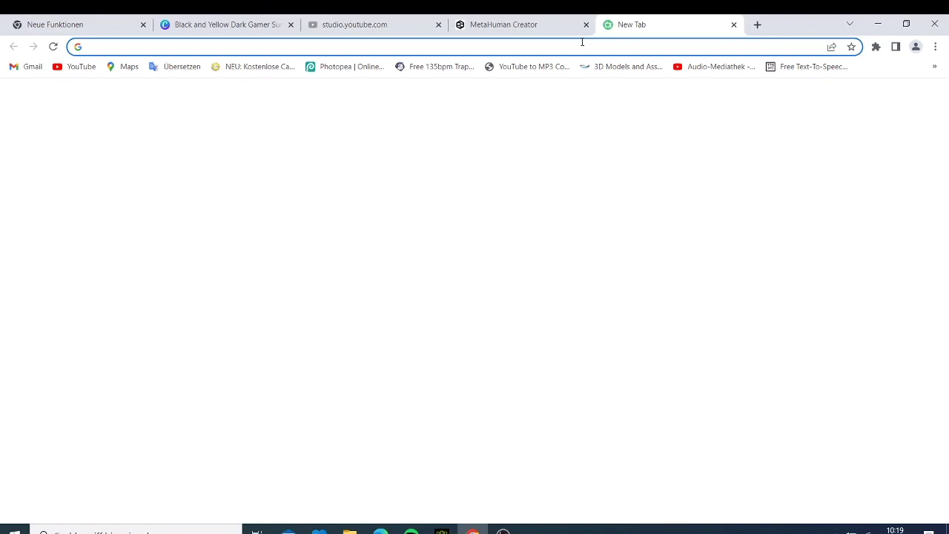
type("meg")
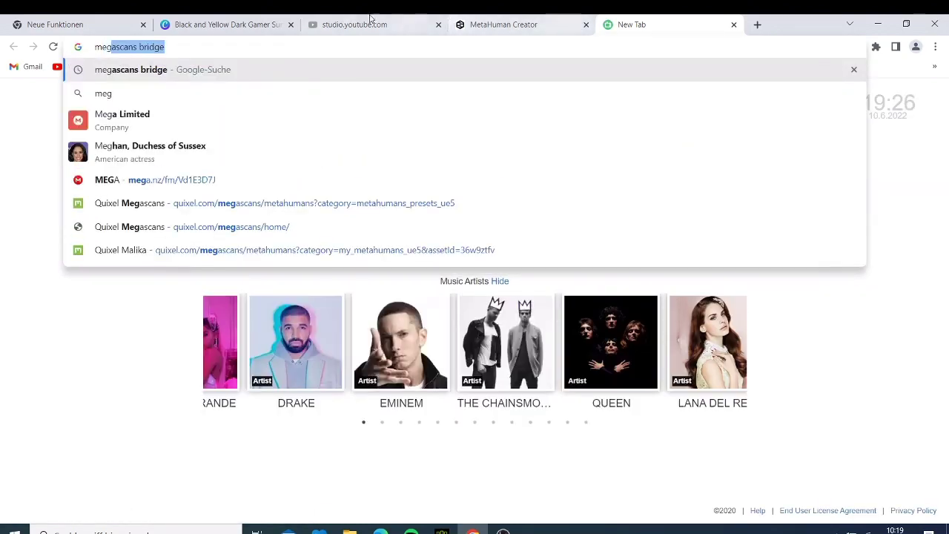
left_click(208, 70)
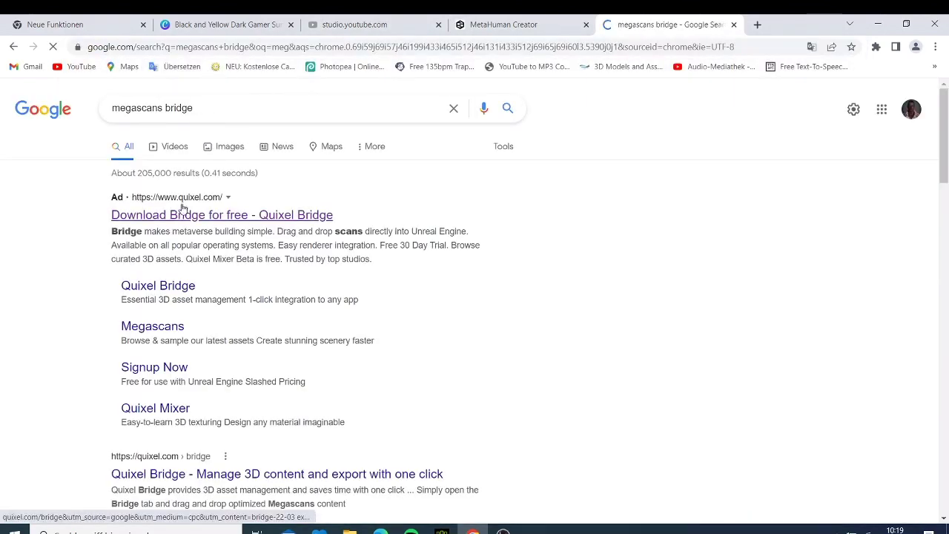
left_click(185, 215)
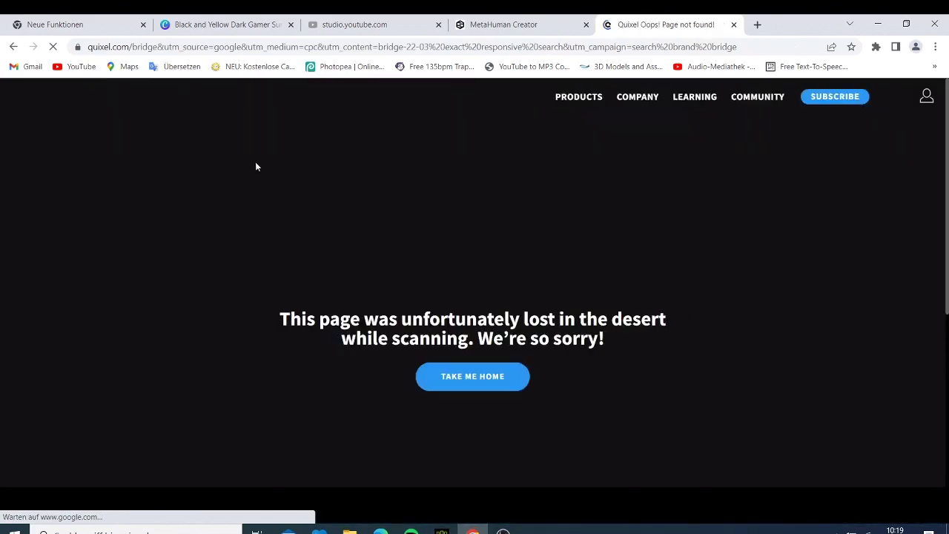
Go to the Megascans page through the Quixel PRODUCTS menu
mouse_move(587, 108)
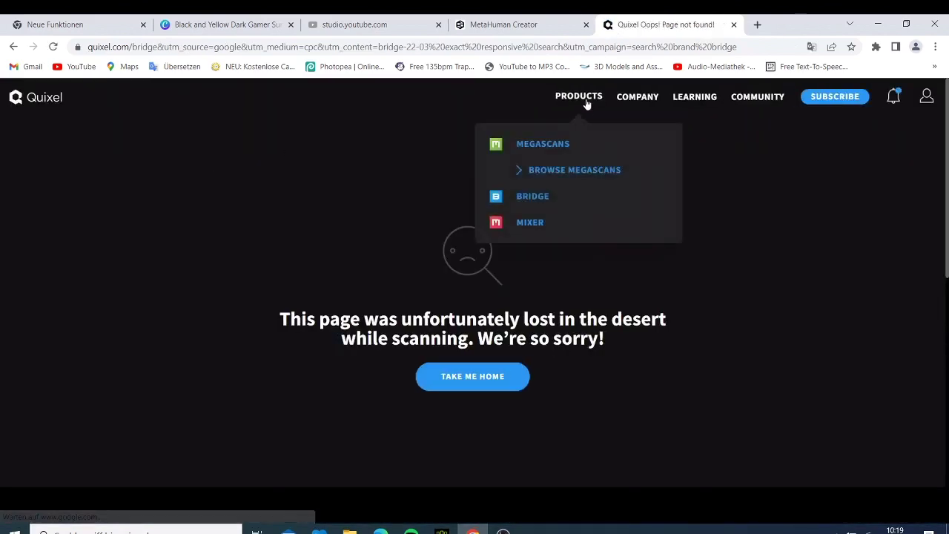
mouse_move(650, 97)
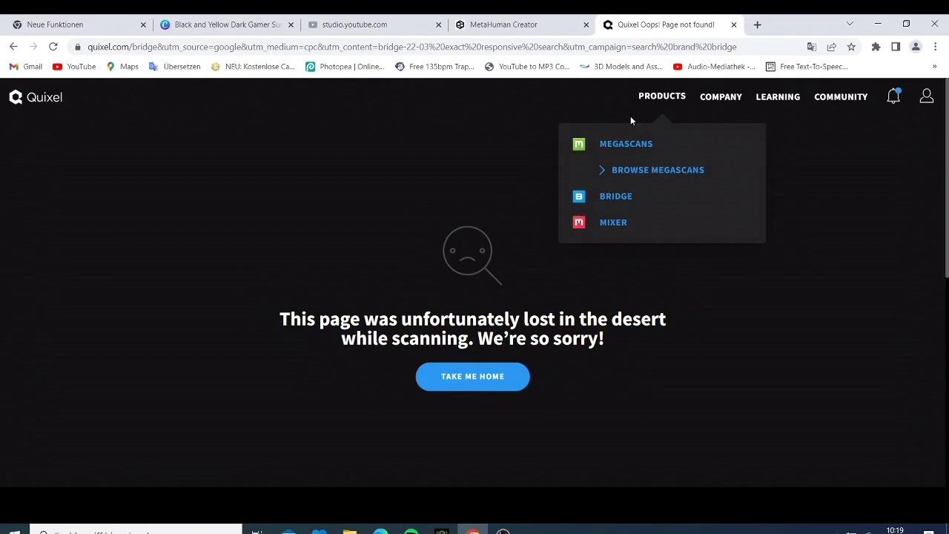
left_click(617, 145)
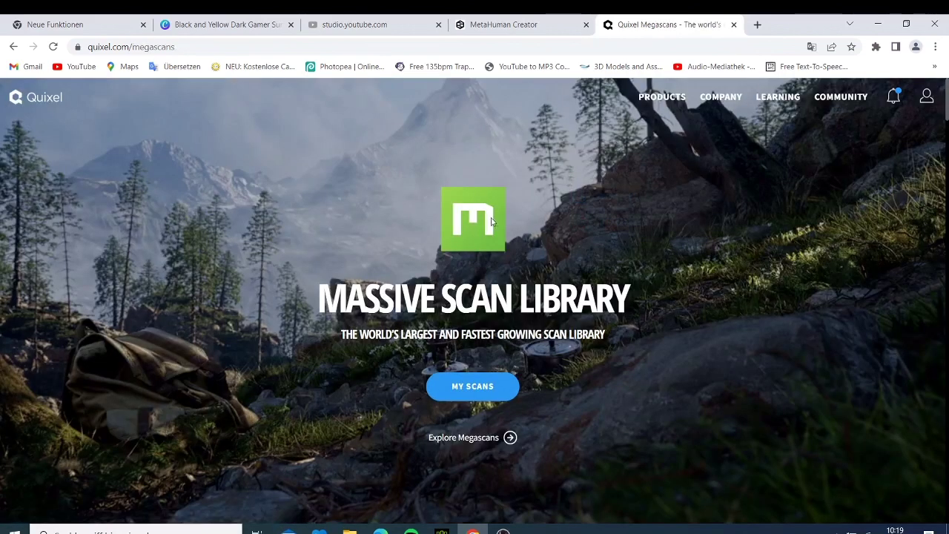
Enter the Megascans library via 'Explore Megascans' and open MetaHuman Presets UE5
left_click(481, 440)
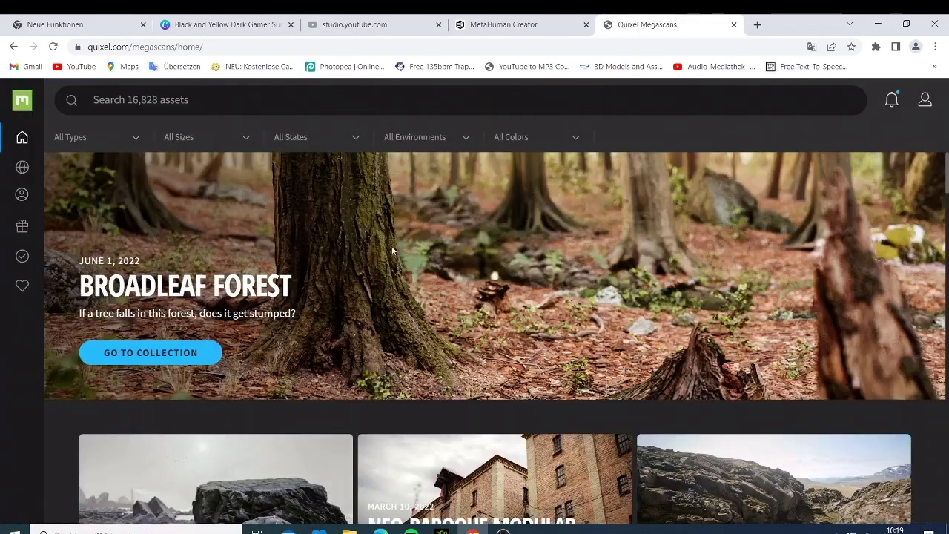
left_click(21, 197)
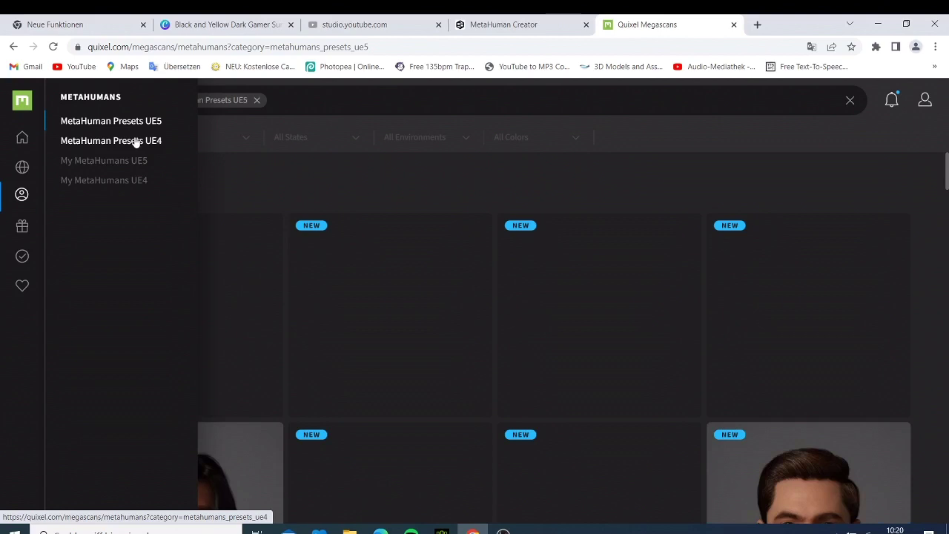
left_click(124, 162)
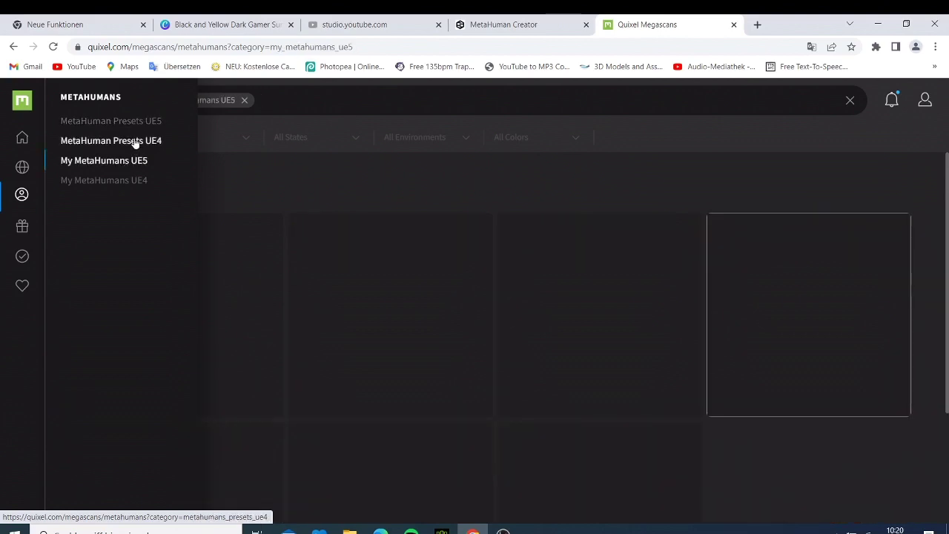
left_click(136, 141)
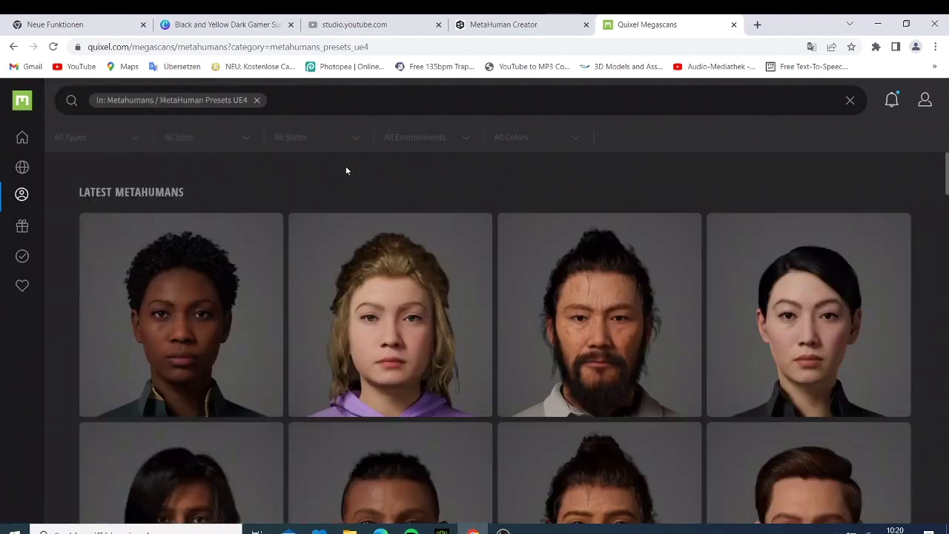
mouse_move(22, 194)
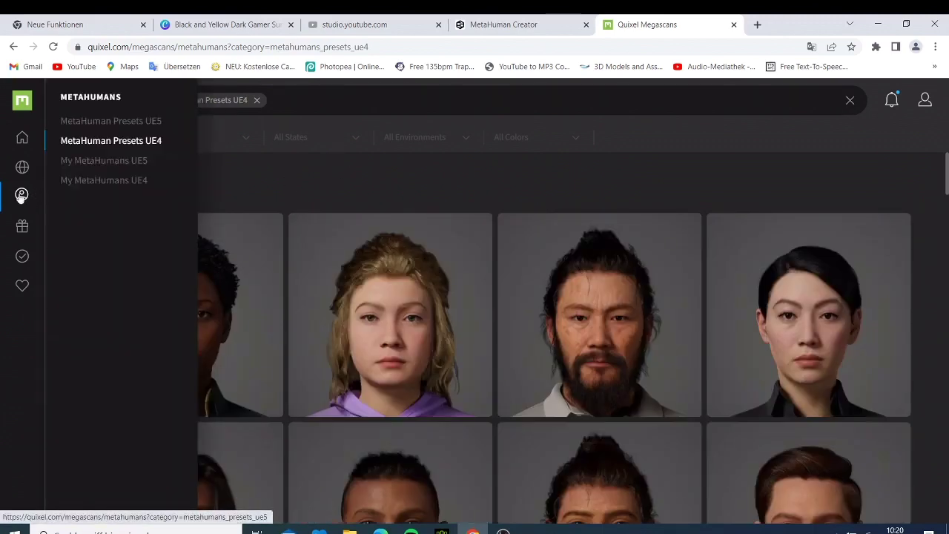
left_click(108, 130)
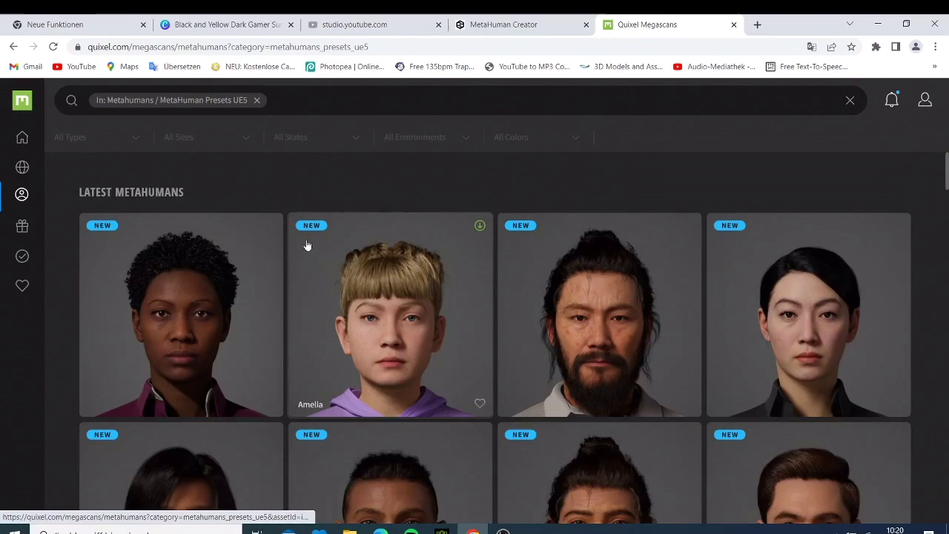
scroll(540, 345, "down", 12)
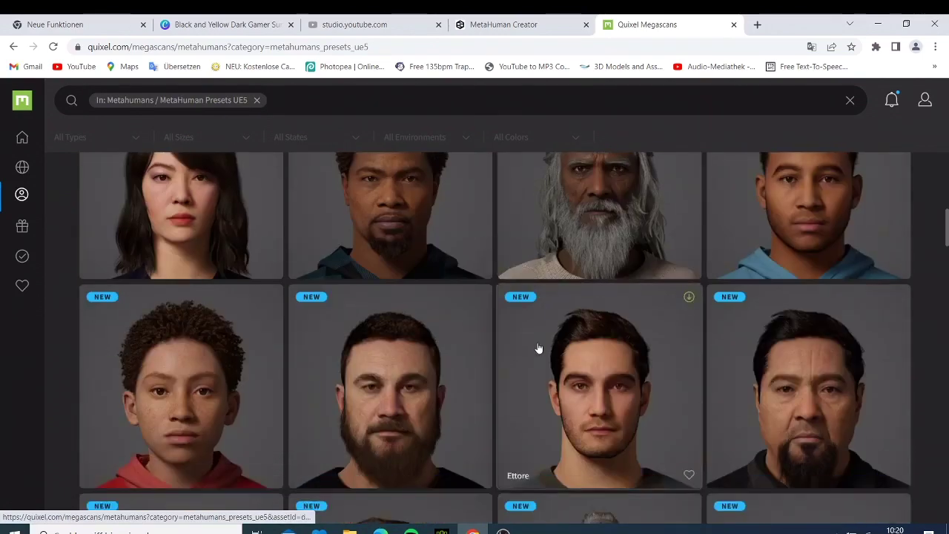
scroll(538, 347, "down", 3)
scroll(536, 344, "up", 4)
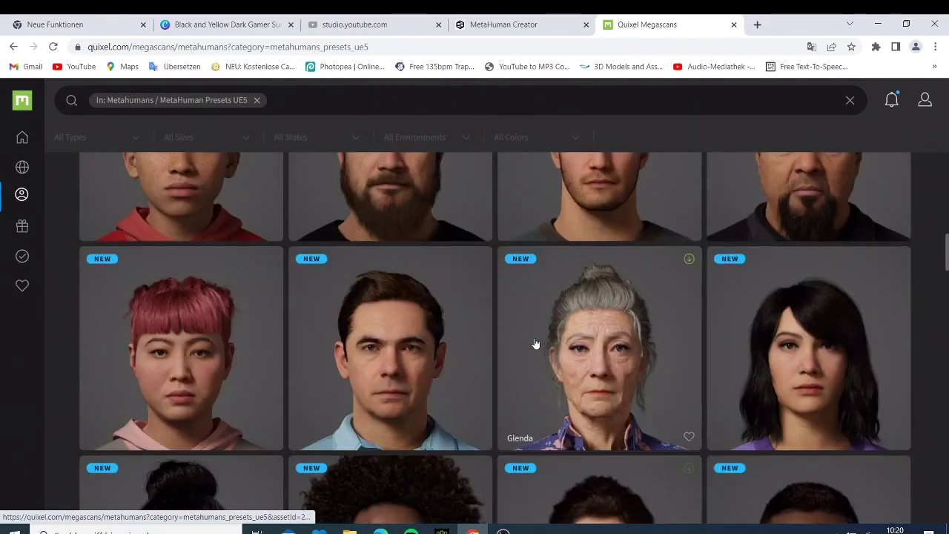
mouse_move(21, 195)
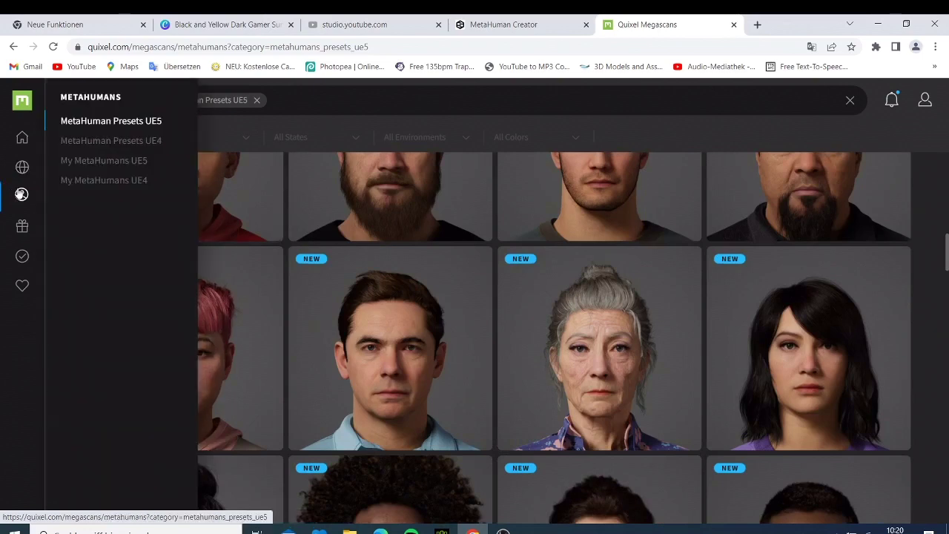
Open the My MetaHumans UE5 collection from the METAHUMANS sidebar flyout
left_click(90, 165)
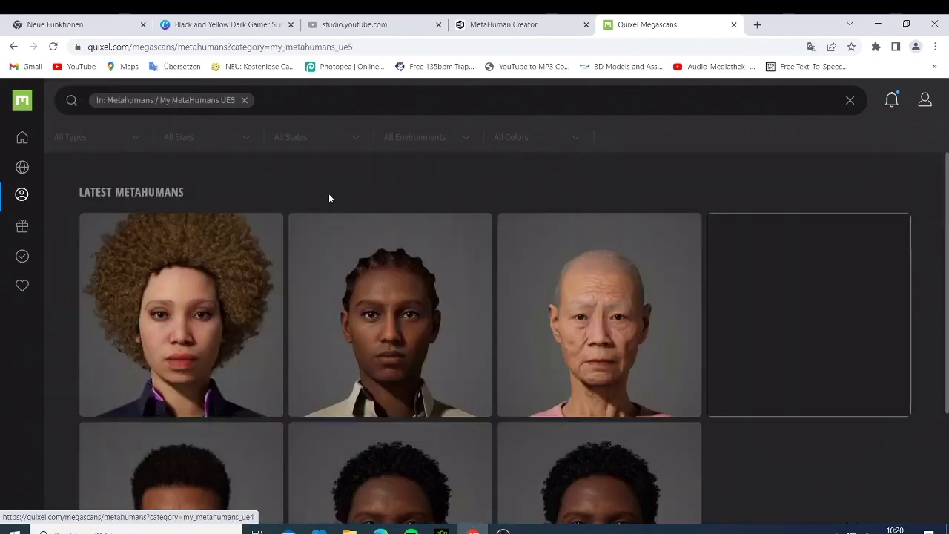
scroll(370, 243, "down", 2)
scroll(371, 245, "up", 2)
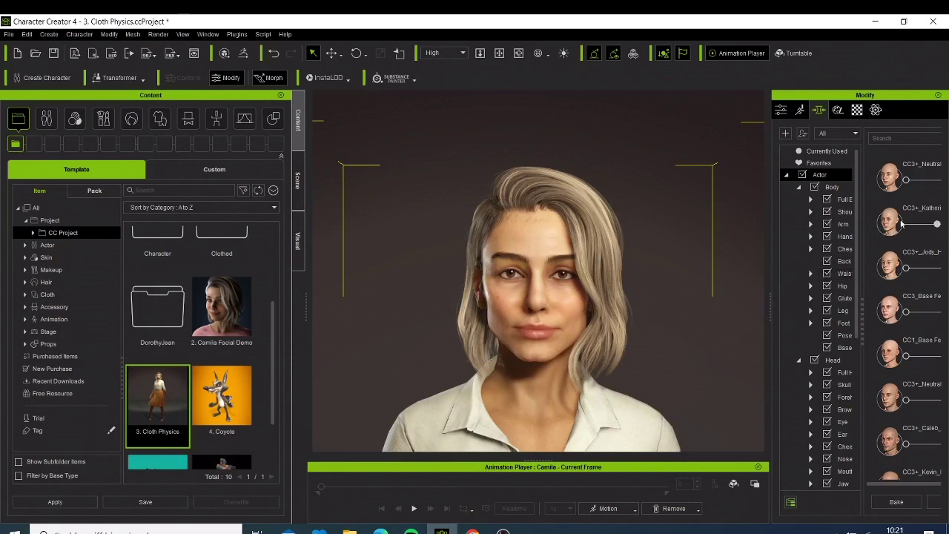
Reset the CC3+ head morph to 0 and play the CatWalk_F animation to frame 683
left_click_drag(936, 224, 906, 225)
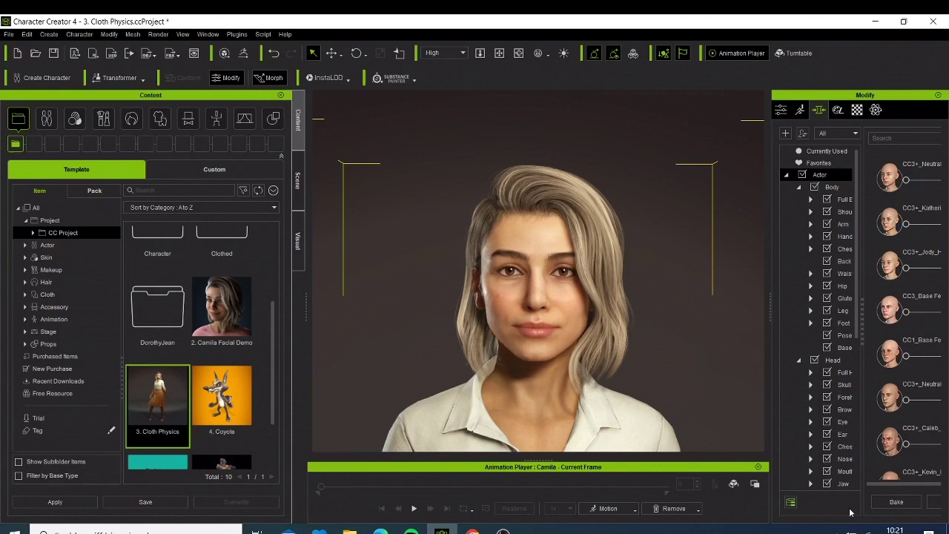
left_click(413, 509)
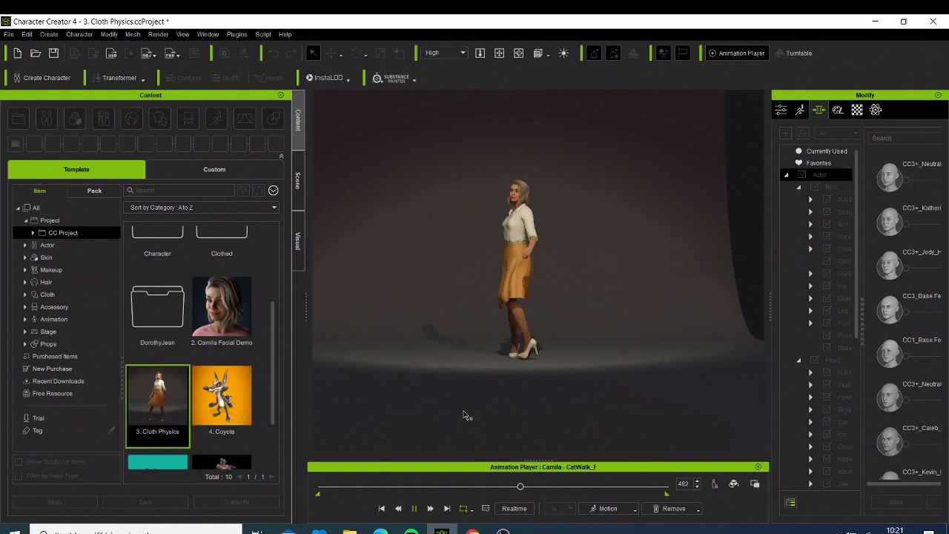
left_click(414, 510)
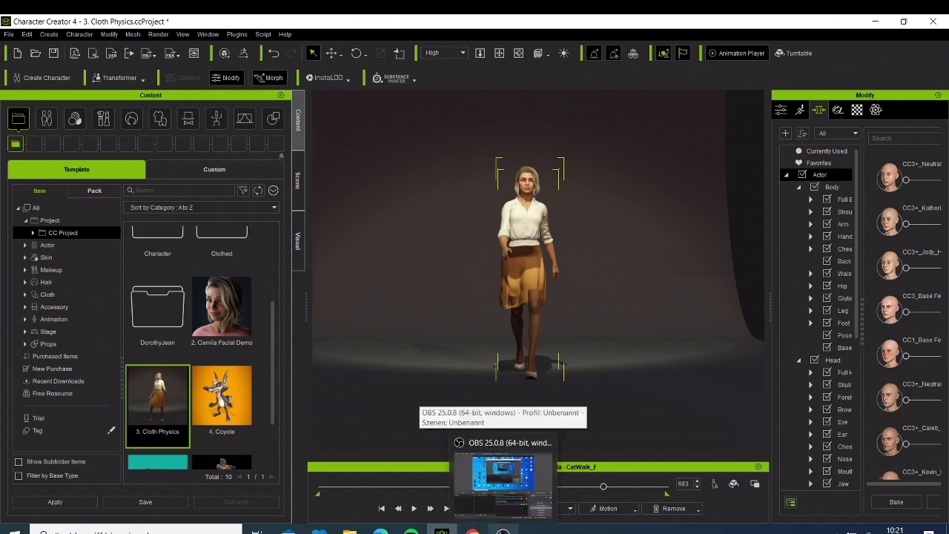
Return to the MetaHuman Creator tab and play the 'Körper: Bewegungsumfang' animation on Malika
mouse_move(442, 531)
left_click(472, 530)
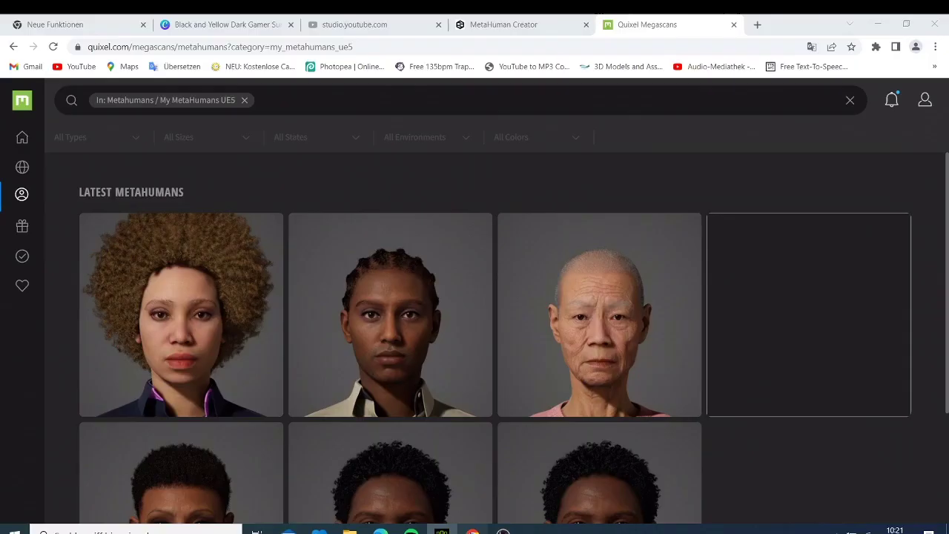
left_click(489, 24)
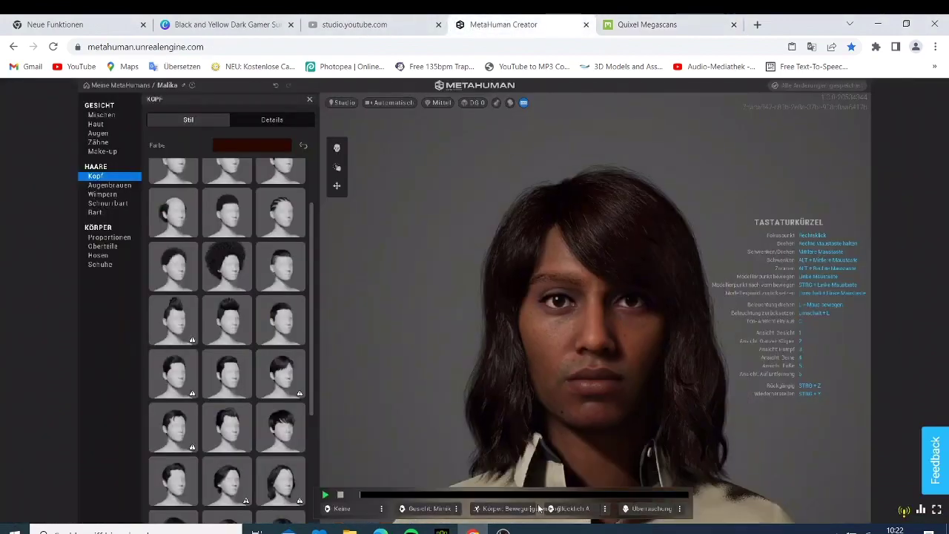
left_click(512, 511)
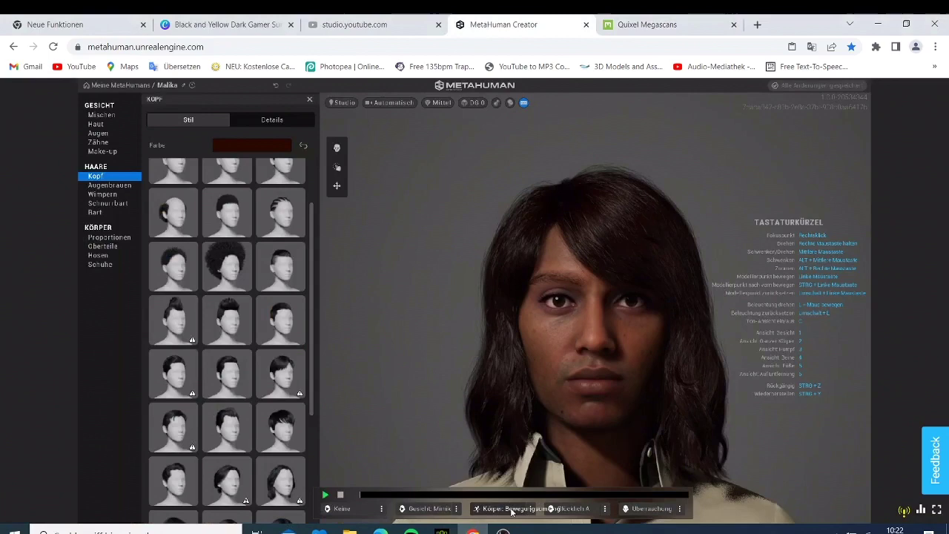